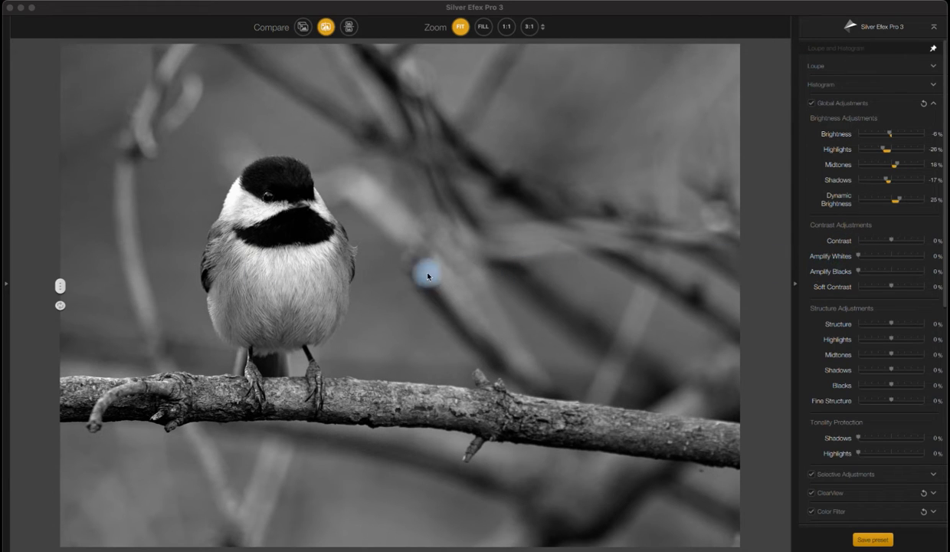
- Compare the photo before and after the brightness edits, in full view and at 3:1 on the bird's head
left_click_drag(64, 288, 812, 291)
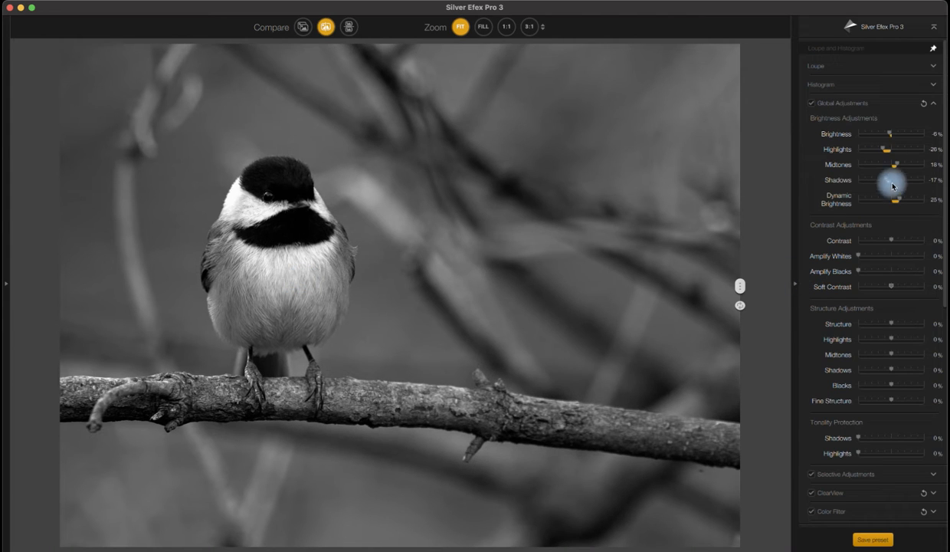
left_click_drag(737, 285, 61, 295)
left_click(529, 26)
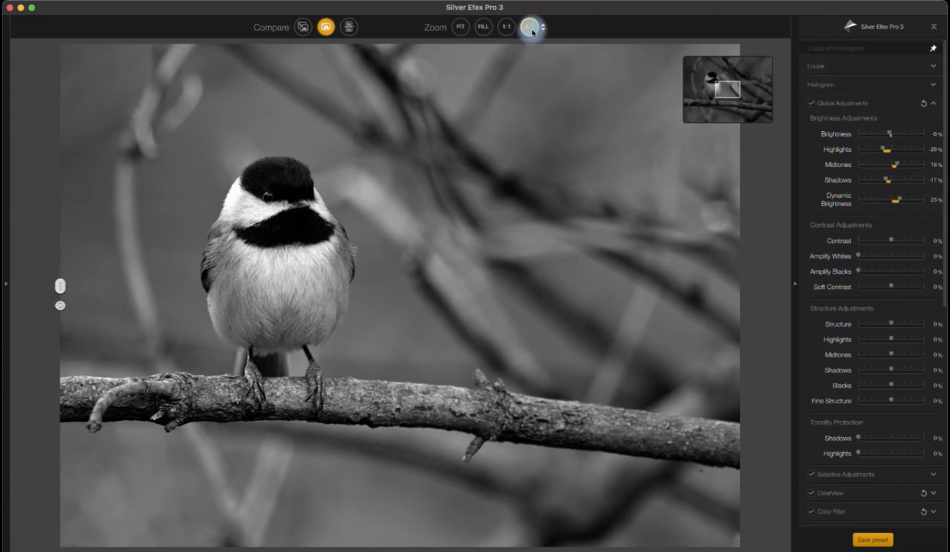
left_click_drag(723, 91, 693, 75)
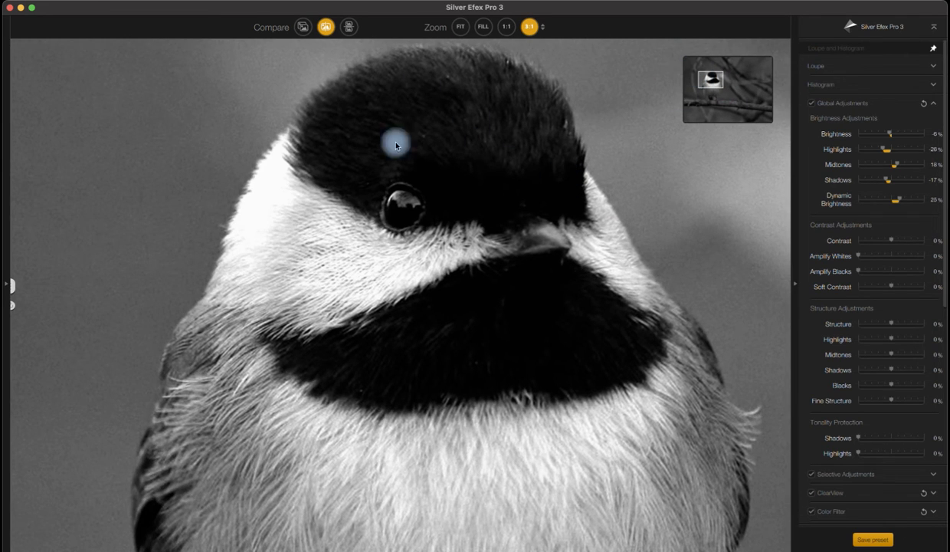
left_click_drag(12, 287, 4, 226)
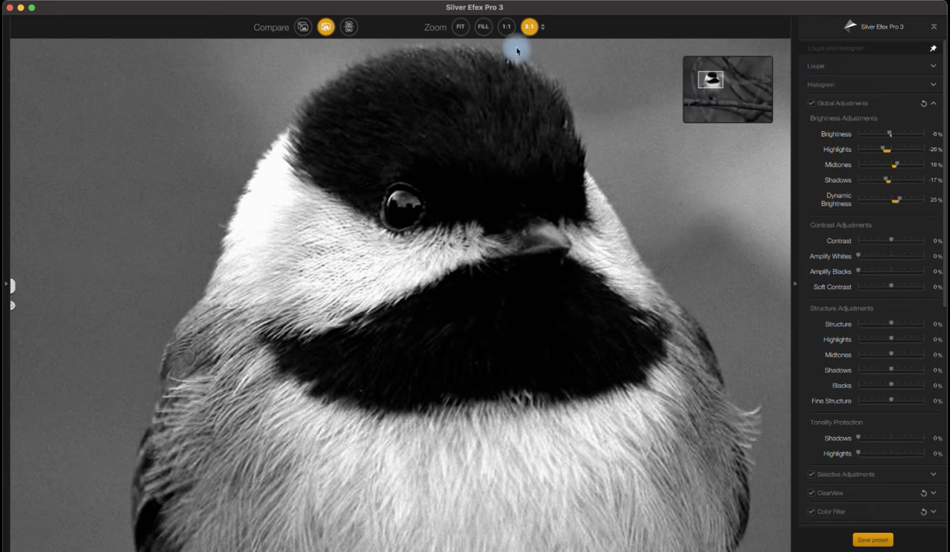
left_click(459, 27)
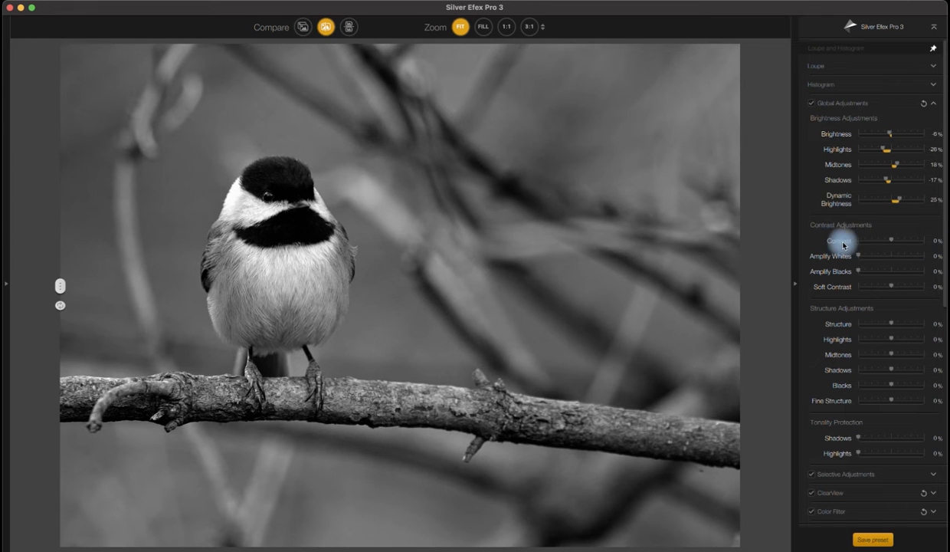
- Try Amplify Whites at 100%, inspecting the bird's breast feathers at 3:1 with and without it, and reset it to 0%
left_click_drag(849, 249, 887, 242)
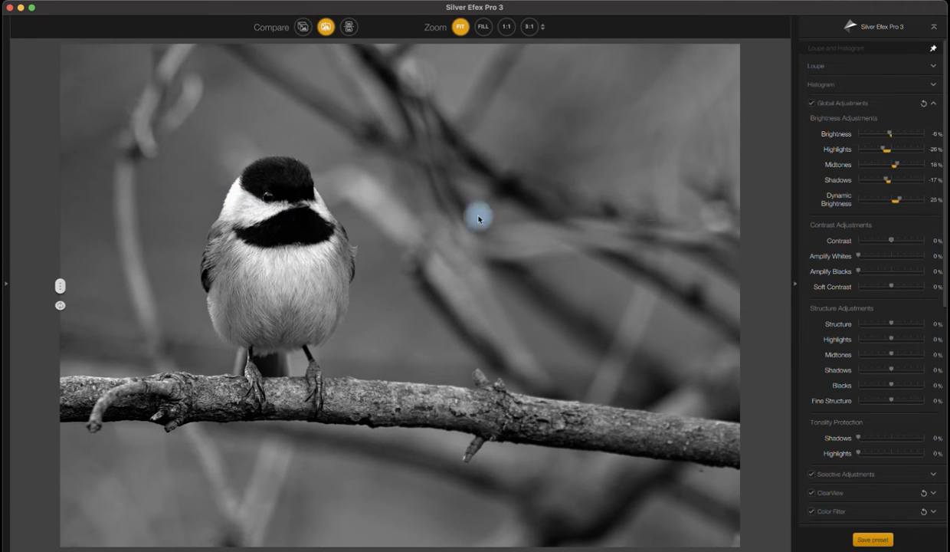
left_click_drag(861, 256, 945, 262)
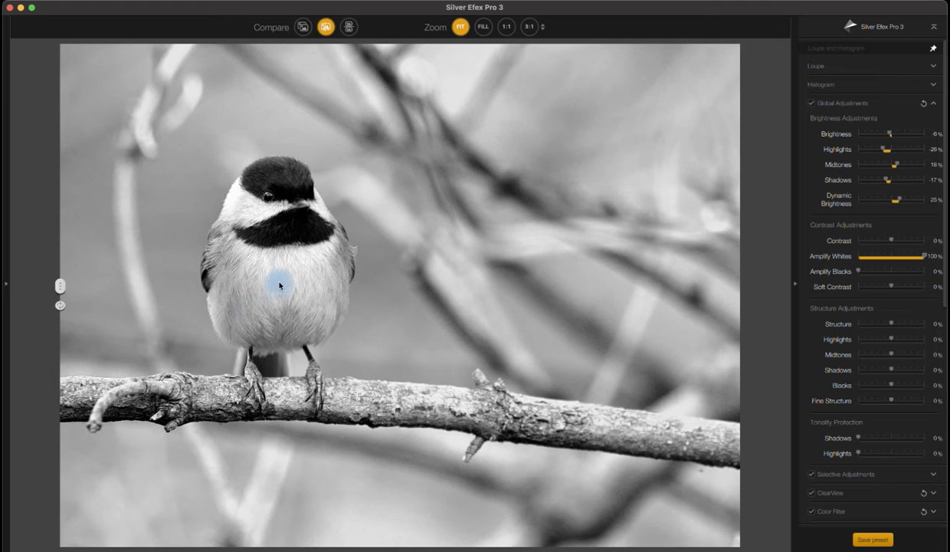
left_click(529, 26)
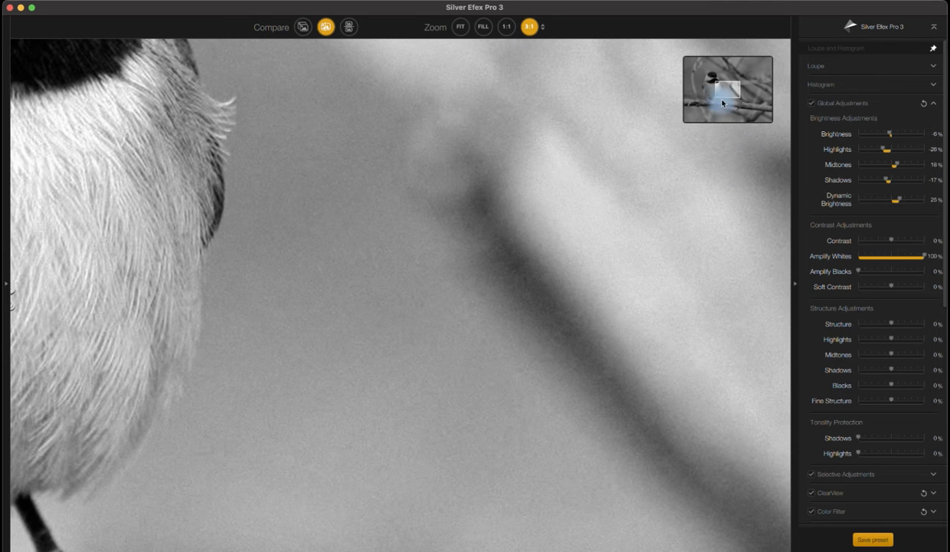
left_click_drag(720, 92, 705, 89)
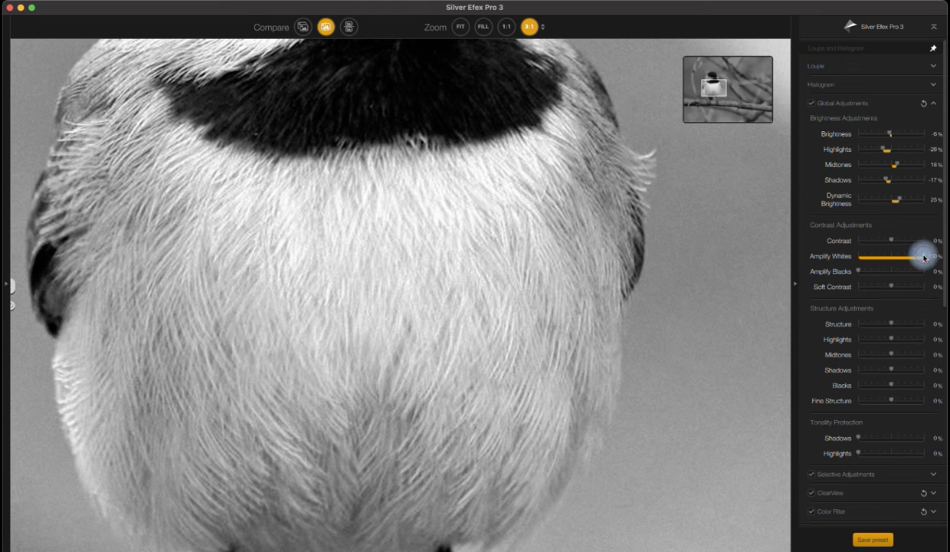
left_click_drag(923, 257, 764, 254)
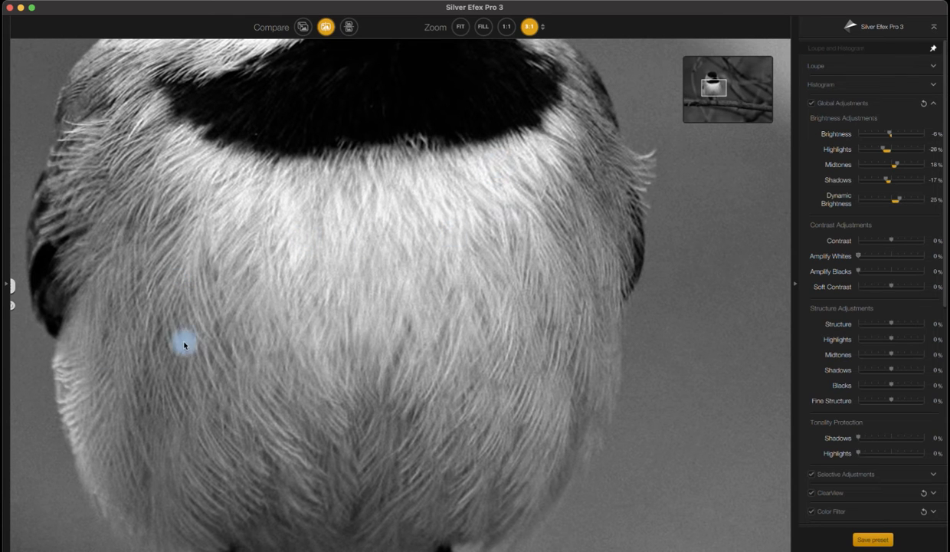
left_click_drag(859, 256, 929, 258)
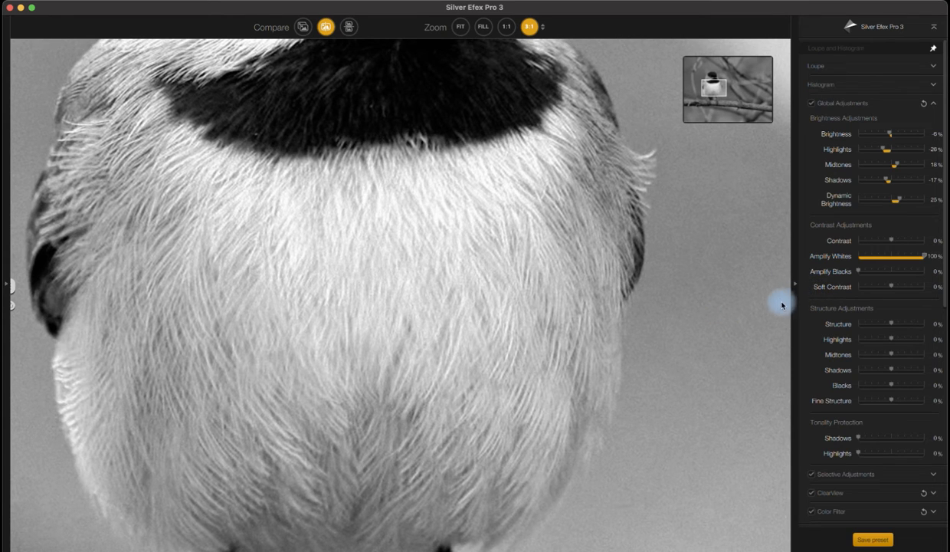
double_click(922, 256)
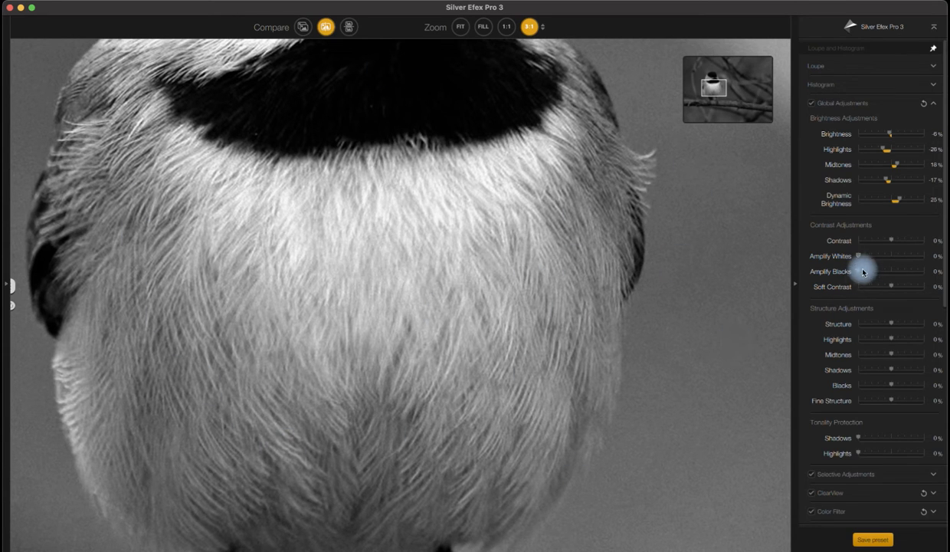
- Try Amplify Blacks at 100%, alone and combined with Amplify Whites at 100%, and reset both to 0%
left_click_drag(863, 272, 946, 270)
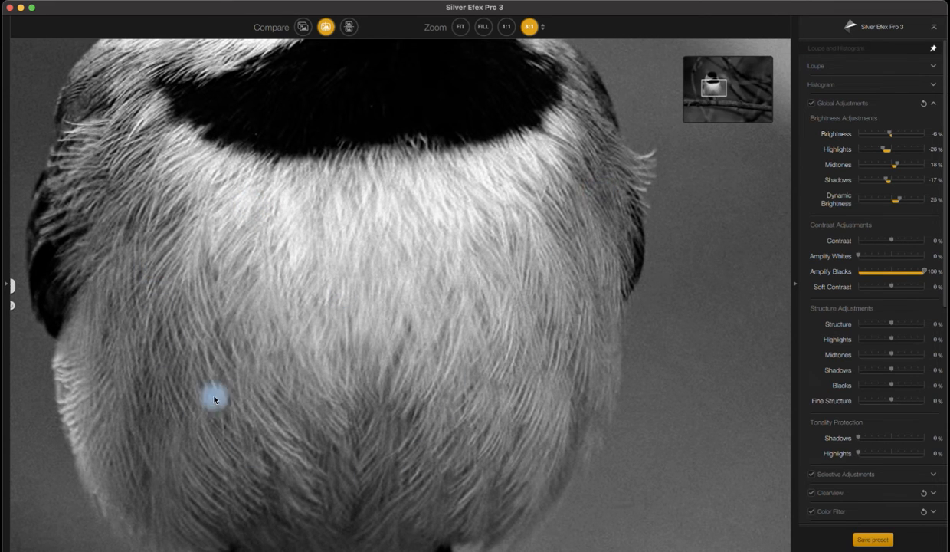
left_click(460, 27)
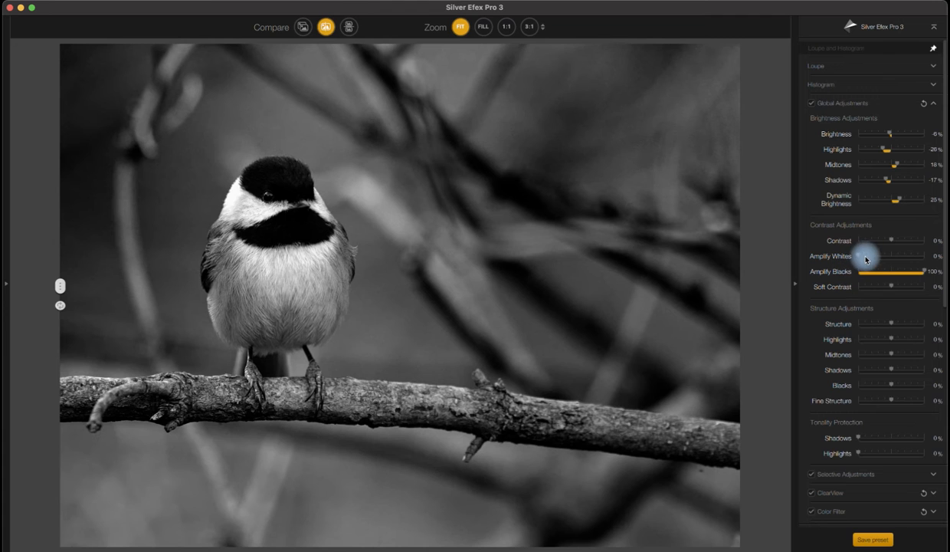
left_click_drag(891, 259, 925, 257)
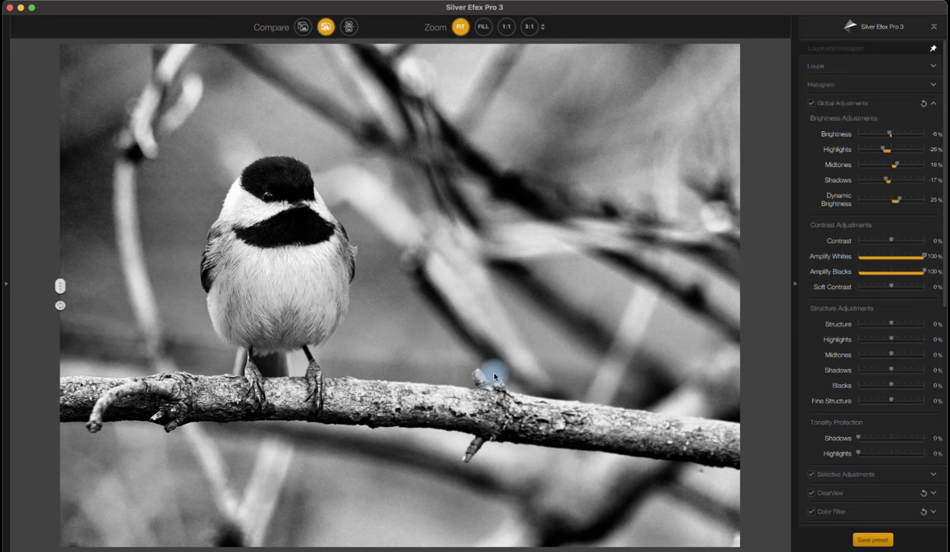
double_click(924, 256)
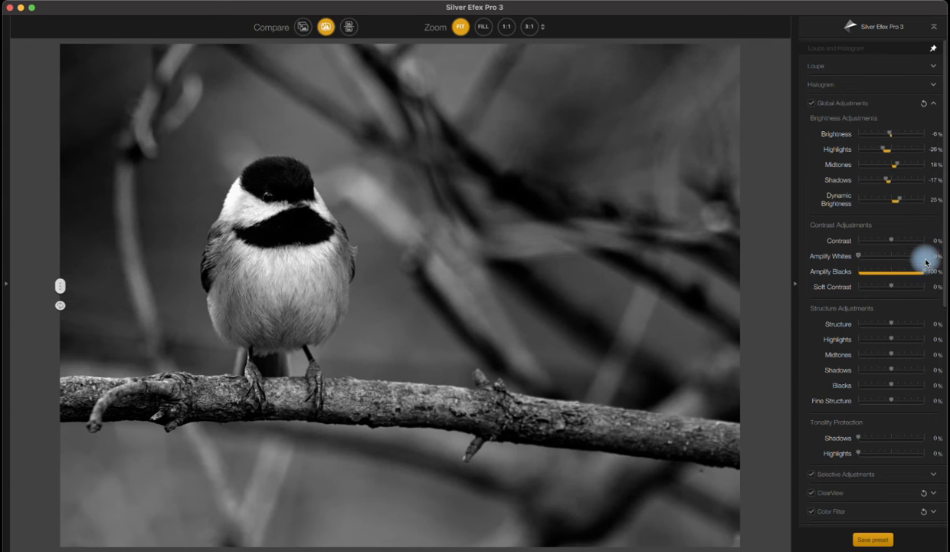
double_click(922, 271)
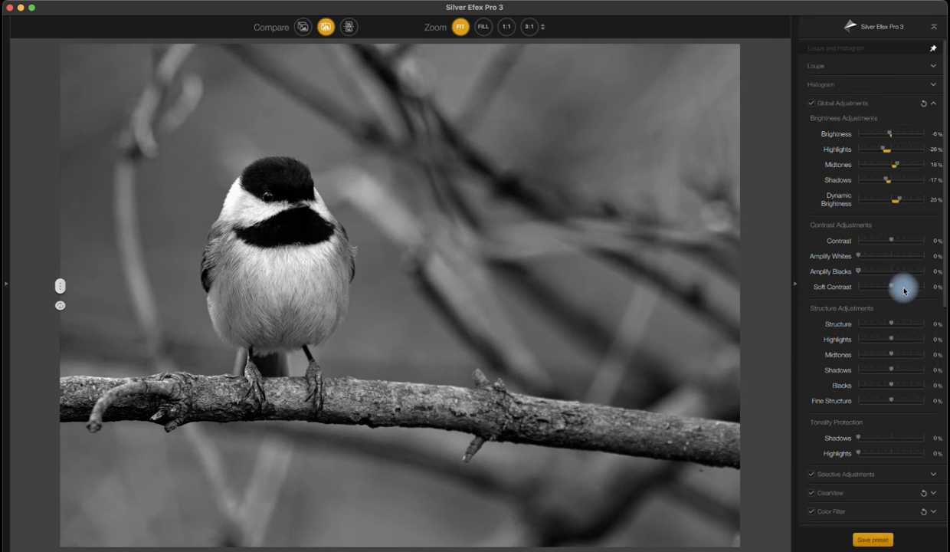
- Try Soft Contrast at 34%, 100% and -100%, and reset it to 0%
left_click_drag(893, 287, 897, 288)
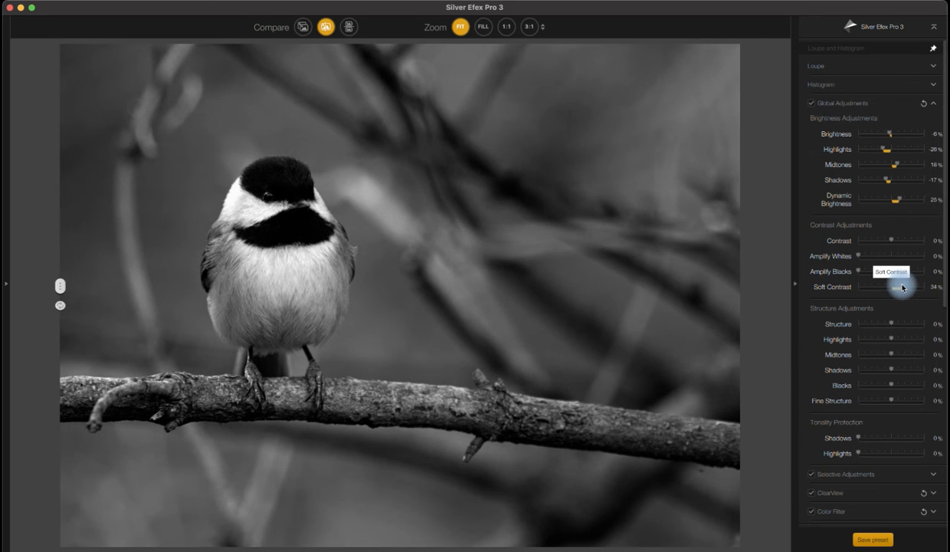
left_click_drag(902, 287, 933, 284)
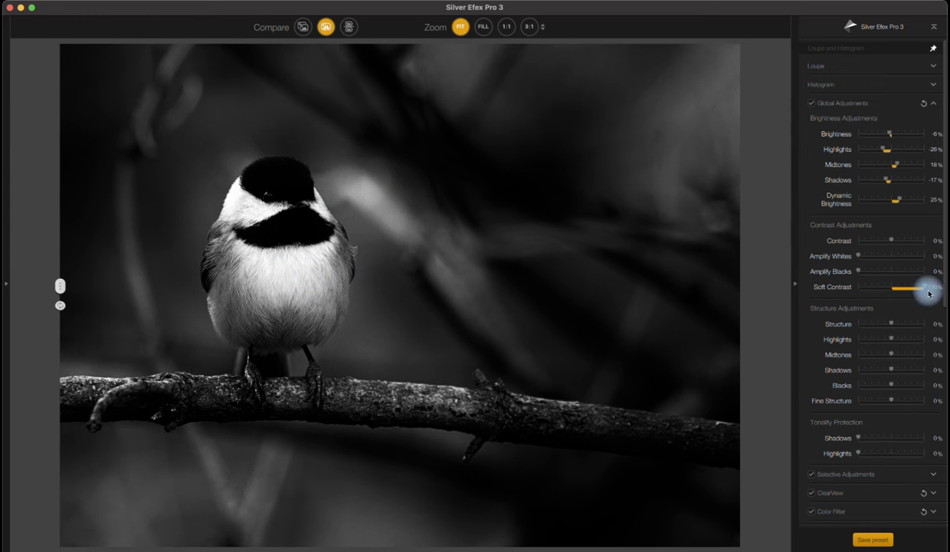
left_click_drag(926, 288, 619, 298)
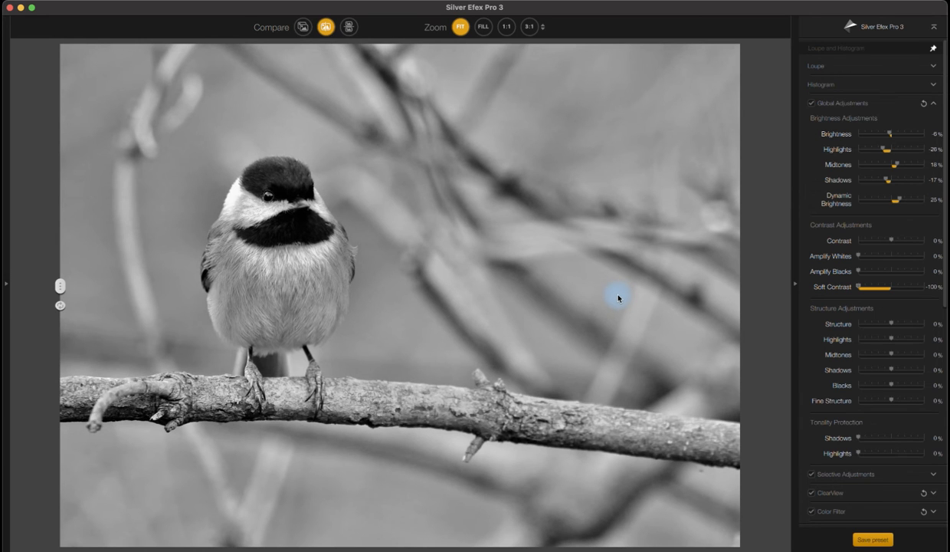
double_click(900, 288)
- Try Contrast at 100% and Soft Contrast at 100% separately to compare their effects, resetting each to 0%
left_click_drag(891, 239, 925, 241)
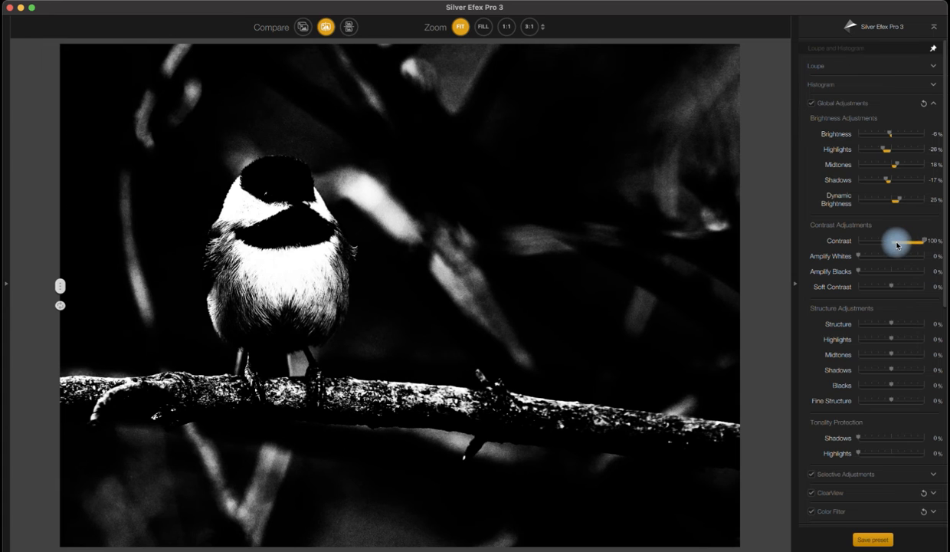
double_click(919, 242)
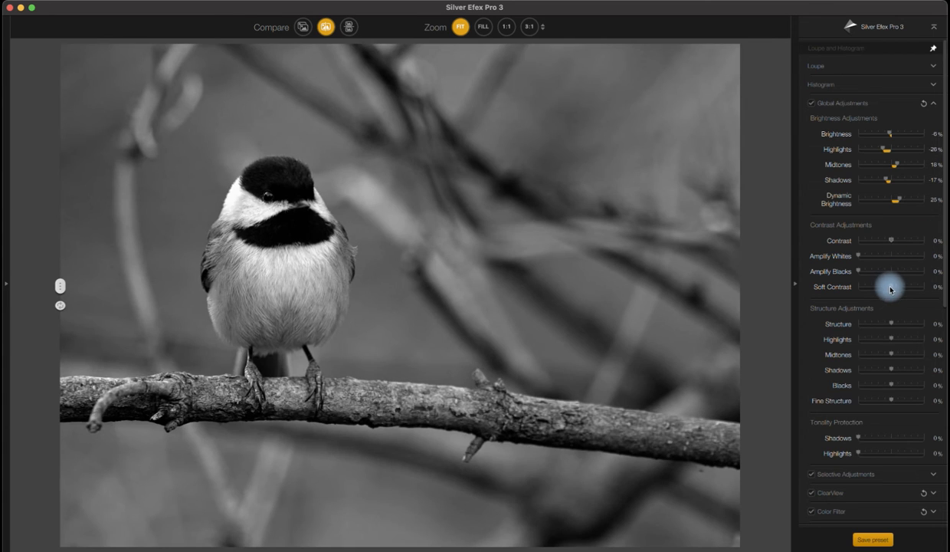
left_click_drag(891, 286, 924, 286)
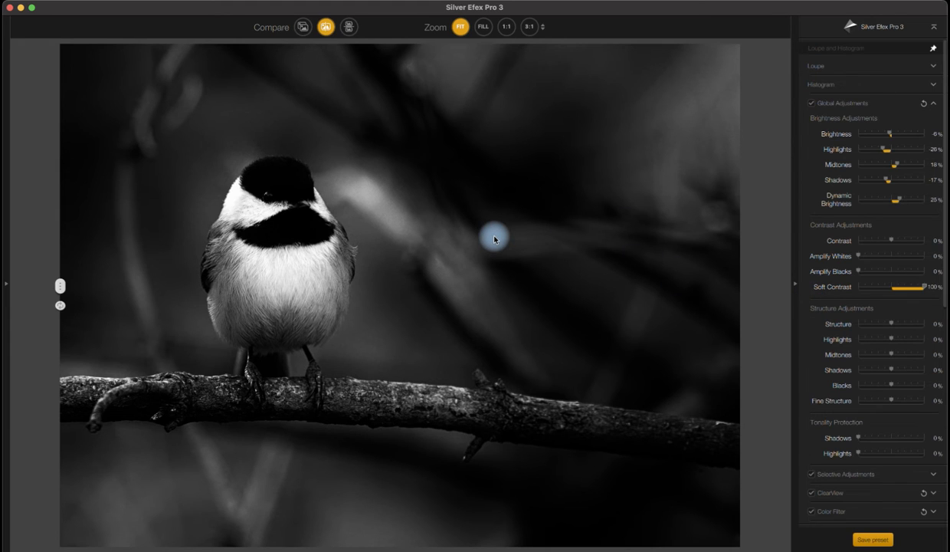
double_click(923, 290)
- Set the contrast adjustments to Soft Contrast 3%, Amplify Whites 2%, Amplify Blacks 8% and Contrast 15%
left_click_drag(891, 289, 893, 290)
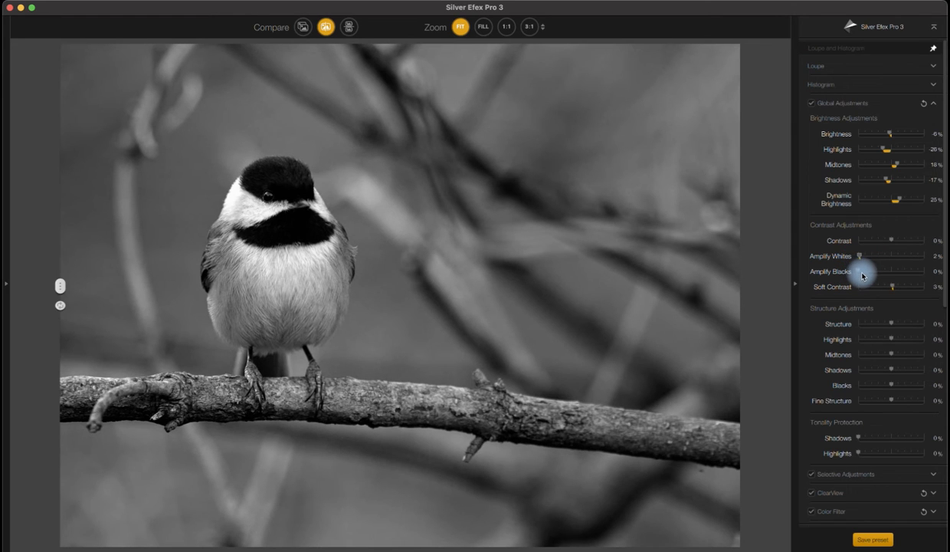
left_click_drag(861, 272, 865, 274)
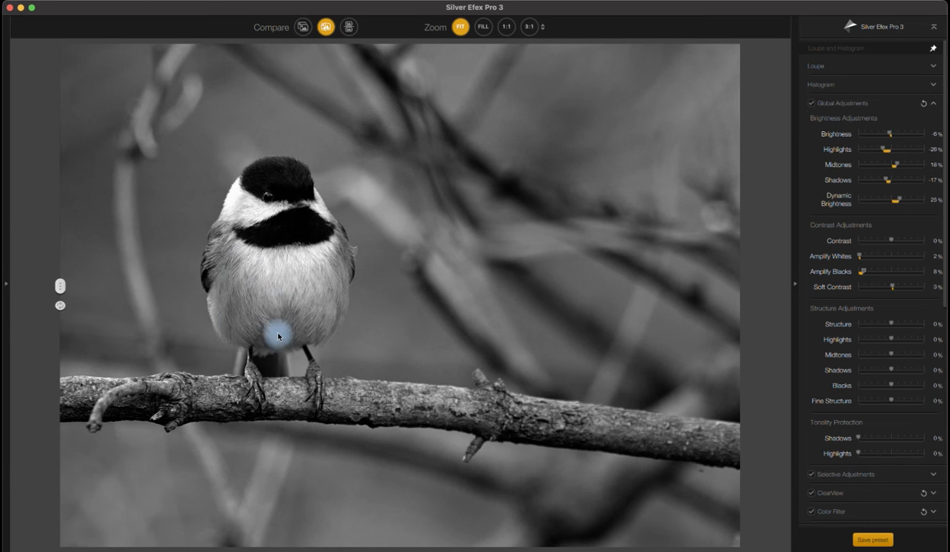
left_click_drag(888, 242, 893, 244)
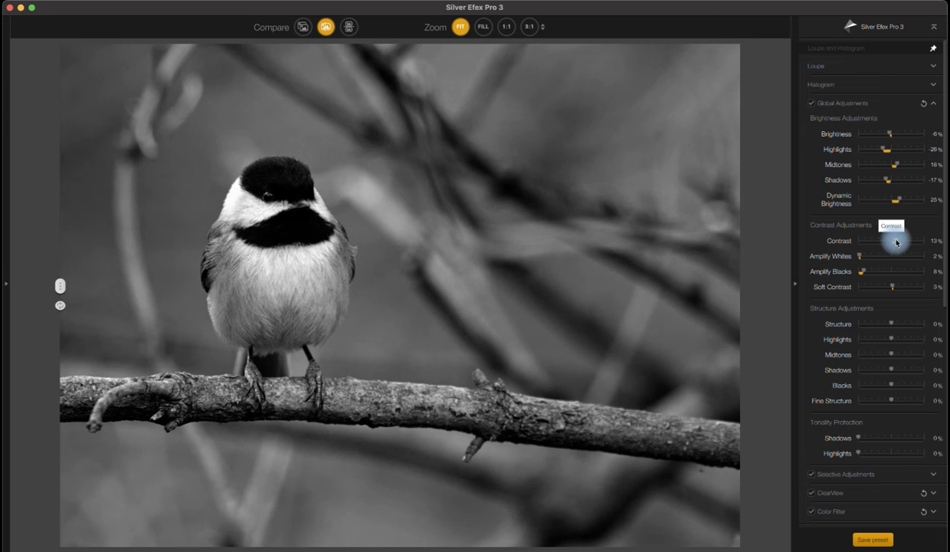
mouse_move(897, 243)
left_mouse_down()
mouse_move(892, 271)
mouse_move(897, 244)
left_mouse_up()
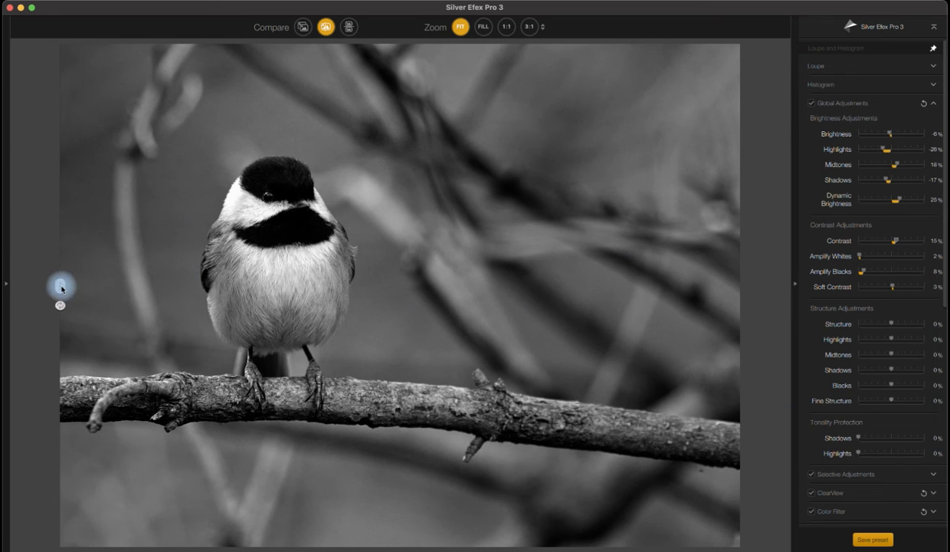
- Compare the original photo with the contrast-adjusted version across the whole image using the split view
mouse_move(62, 288)
left_mouse_down()
mouse_move(740, 286)
mouse_move(61, 286)
left_mouse_up()
left_click_drag(129, 248, 166, 217)
left_click_drag(60, 285, 825, 287)
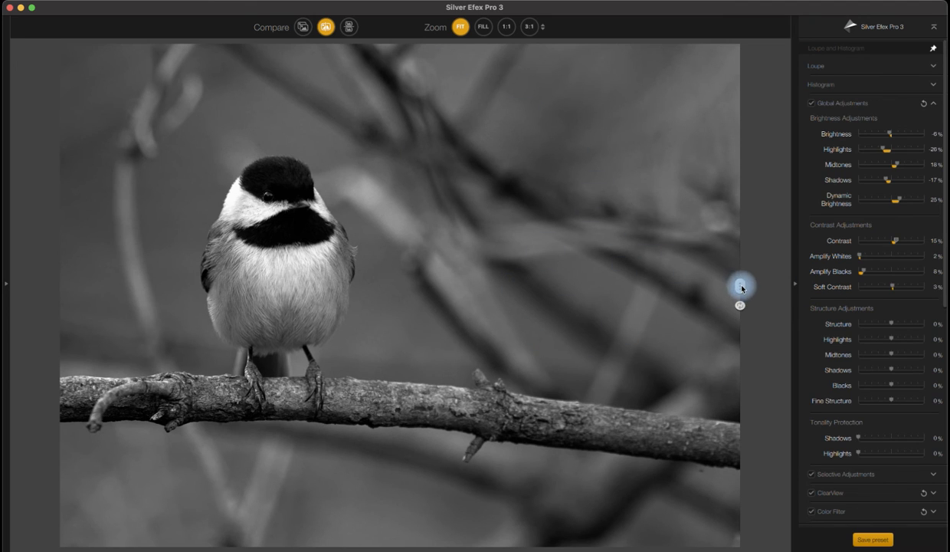
left_click_drag(742, 288, 3, 304)
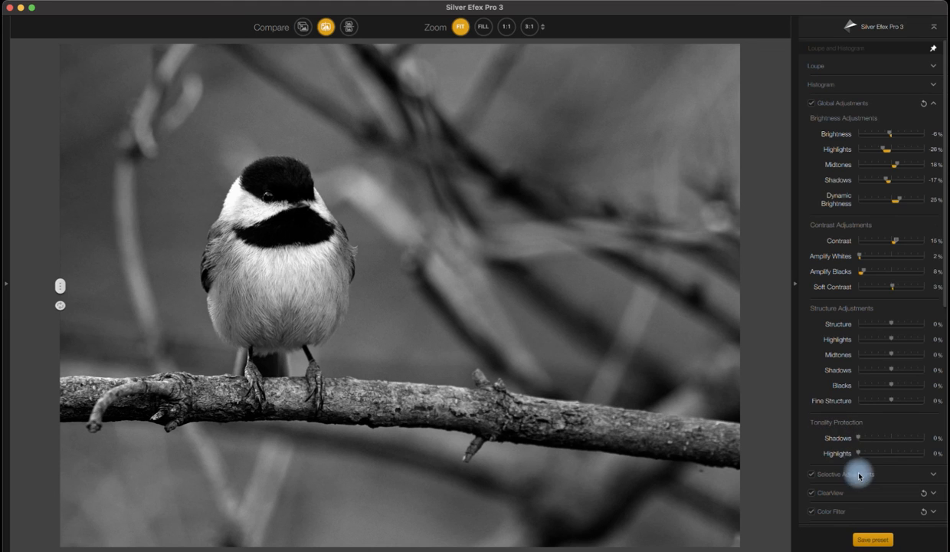
left_click(934, 474)
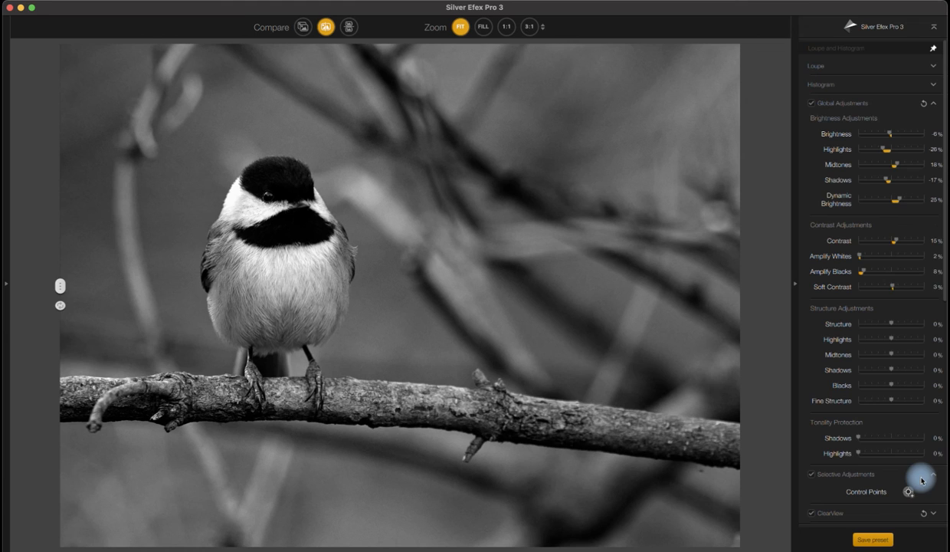
left_click(930, 473)
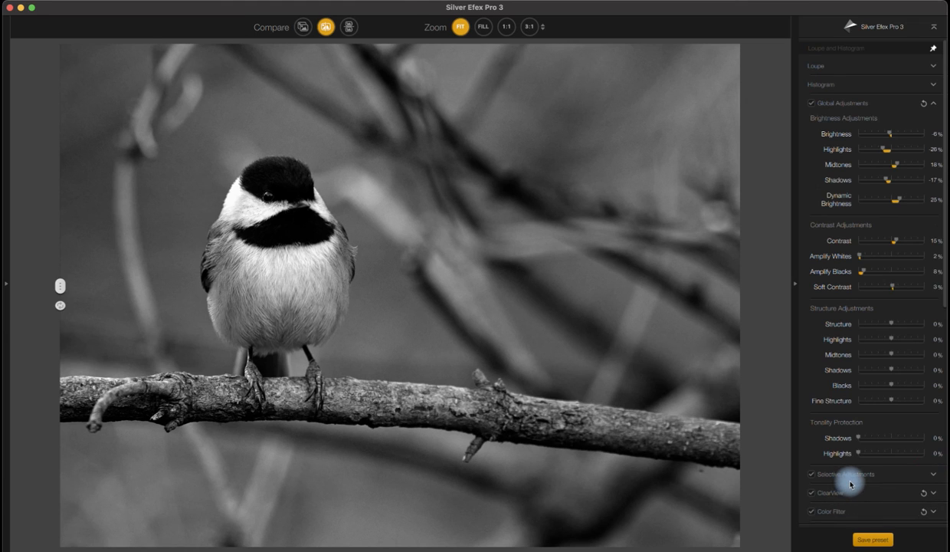